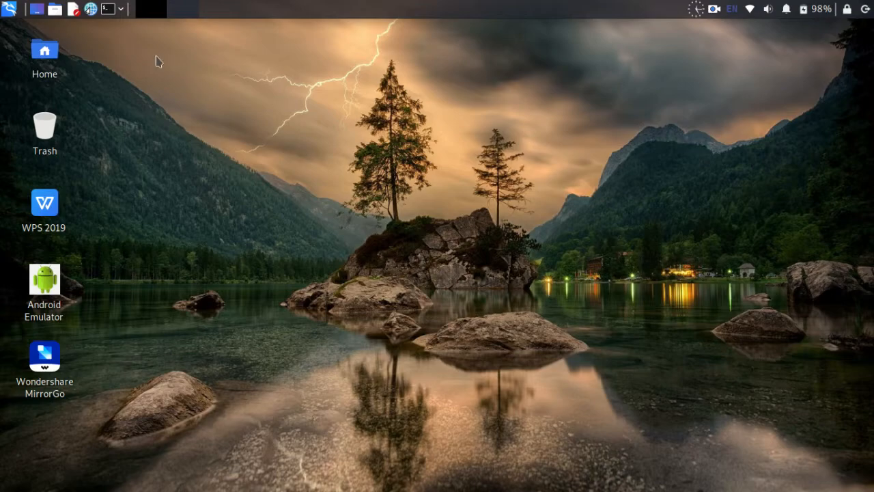
# - In a Kali terminal, install the sosumi snap with 'sudo snap install sosumi' and the administrator password
pyautogui.click(107, 9)
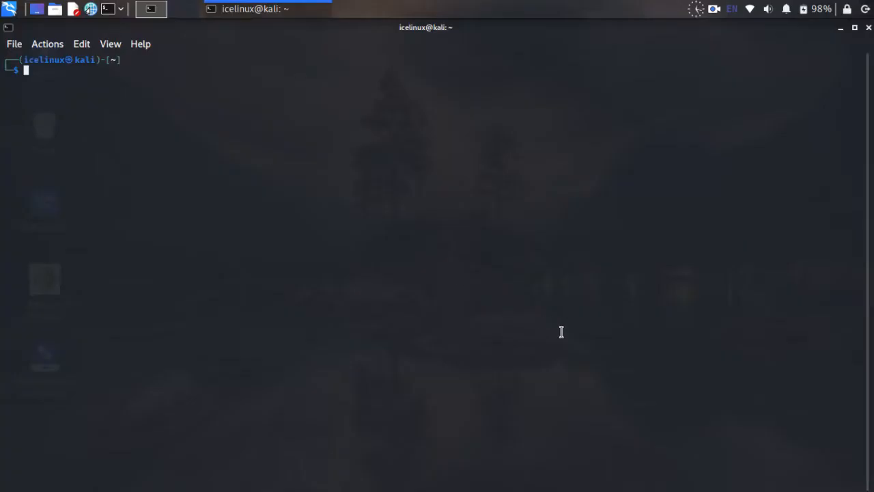
pyautogui.write('sudo ')
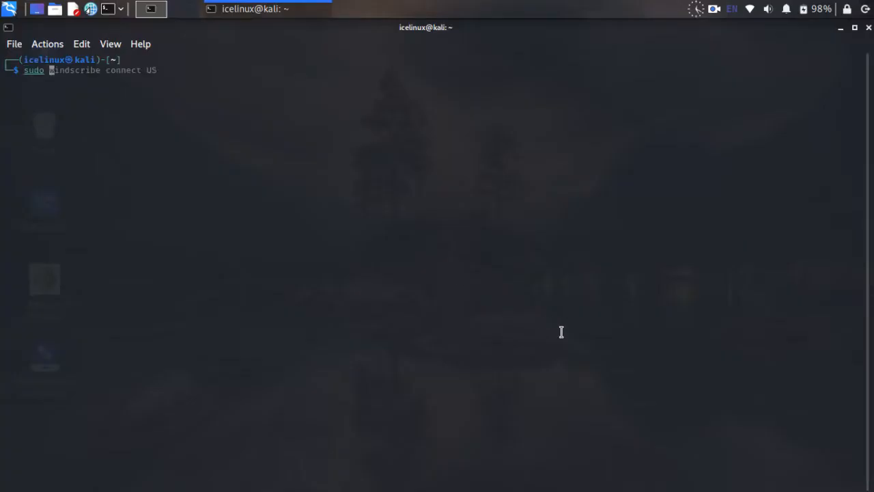
pyautogui.write('snap insta')
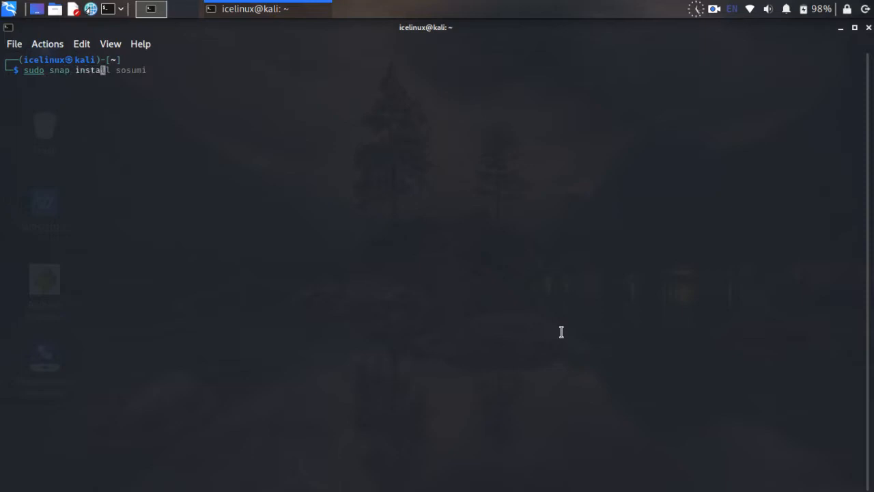
pyautogui.press('Right')
pyautogui.press('Return')
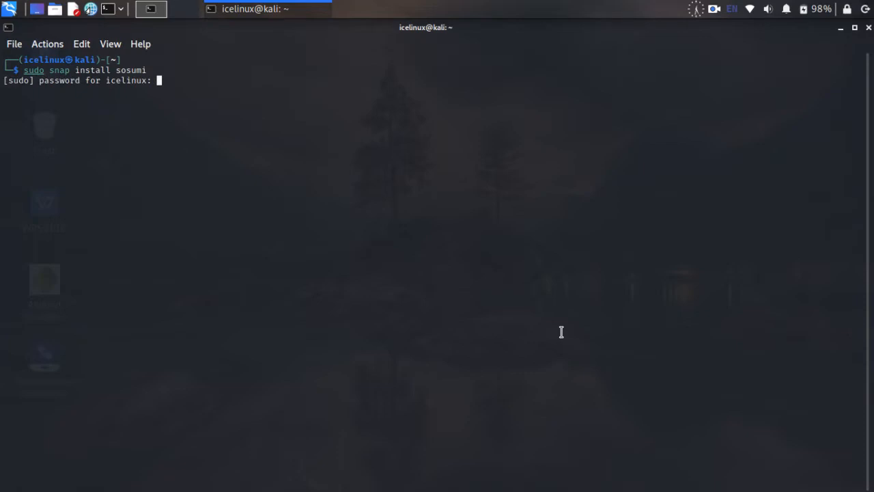
pyautogui.press('Return')
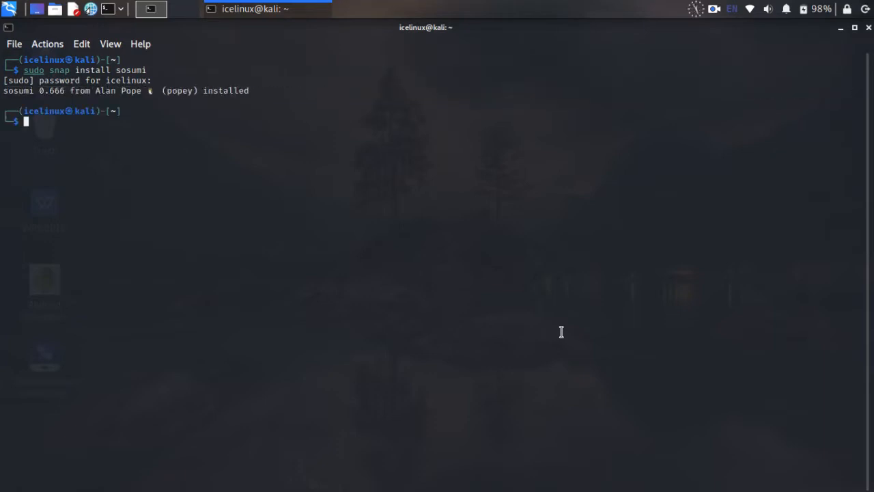
# - Launch the macOS VM with 'snap run sosumi'
pyautogui.write('snap run sos')
pyautogui.press('Tab')
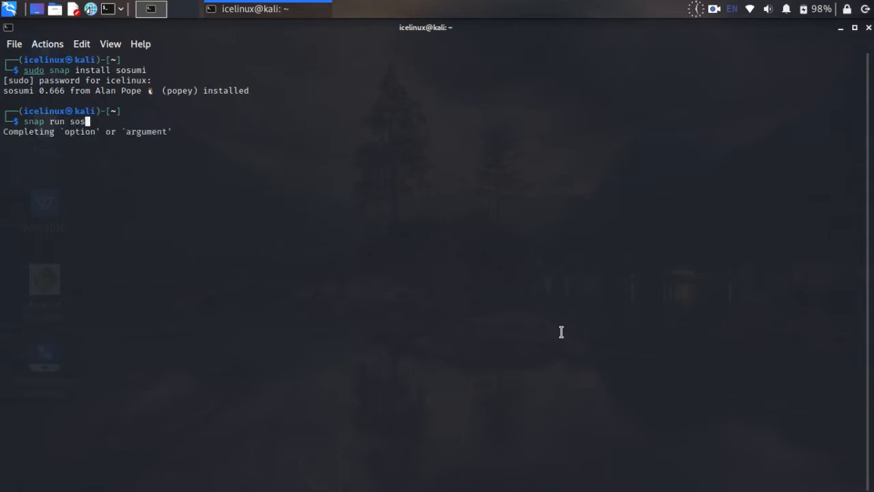
pyautogui.write('umi')
pyautogui.press('Return')
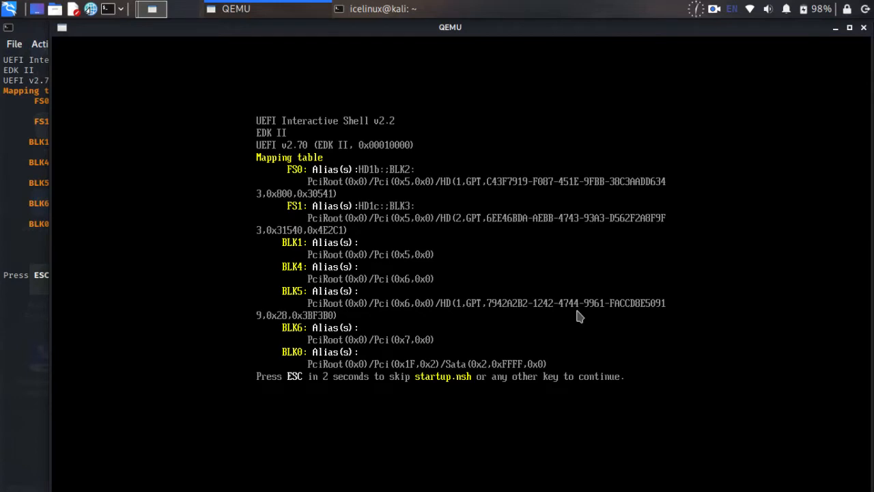
# - Boot the VM from Clover's 'Boot macOS Install from macOS Base System' entry
pyautogui.moveTo(487, 30); pyautogui.dragTo(461, 29)
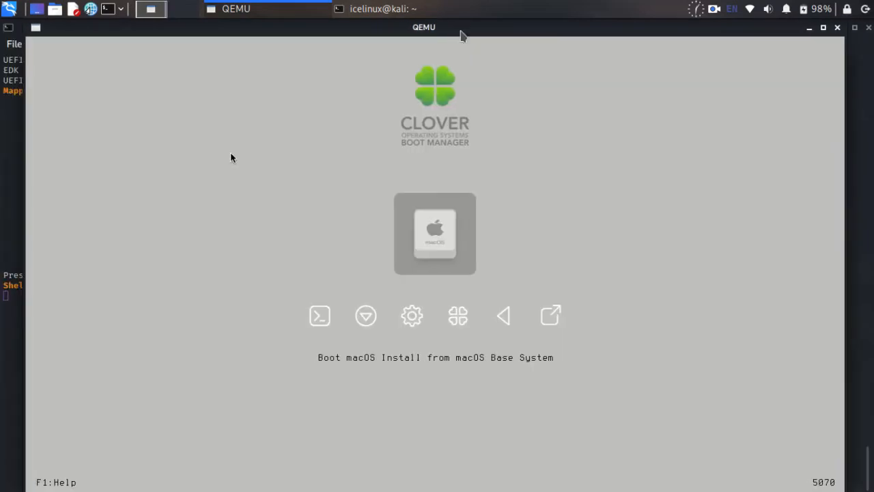
pyautogui.click(645, 87)
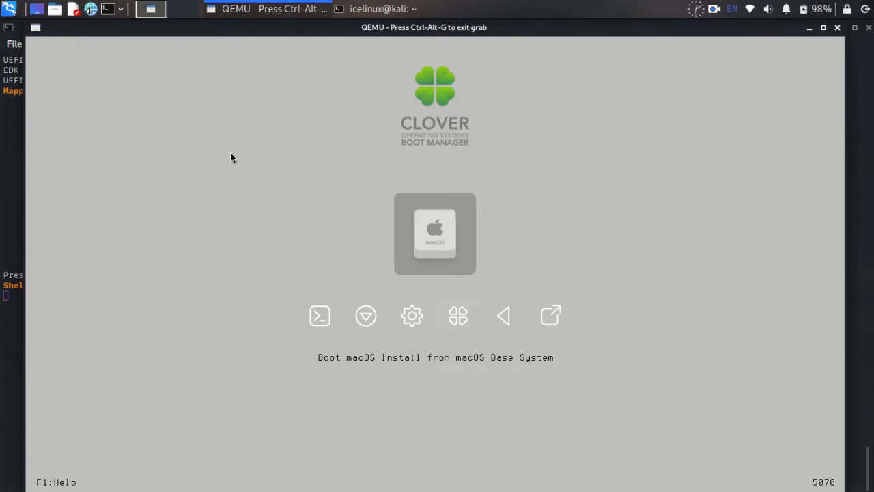
pyautogui.press('Down')
pyautogui.press('Right')
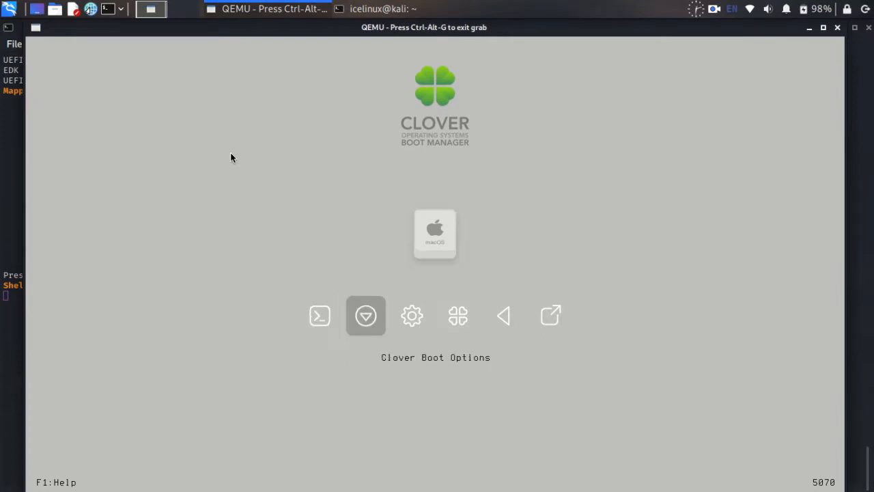
pyautogui.press('Right')
pyautogui.press('Right')
pyautogui.press('Right')
pyautogui.press('Right')
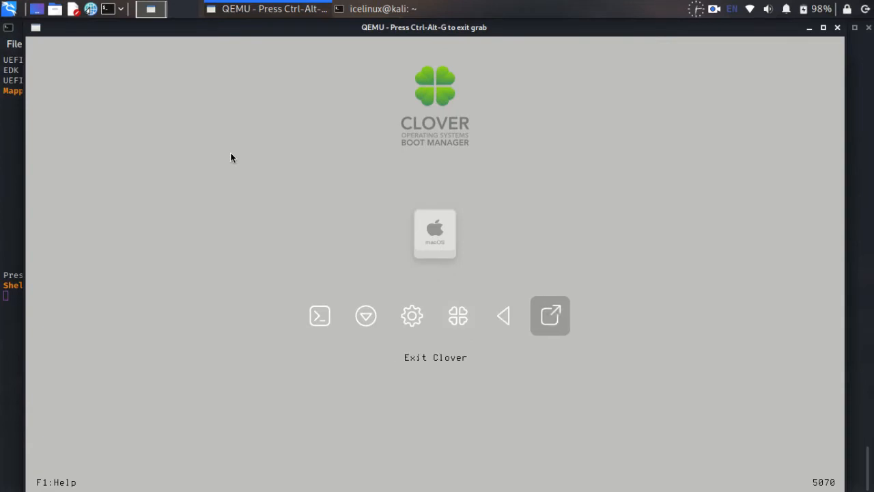
pyautogui.press('Left')
pyautogui.press('Left')
pyautogui.press('Left')
pyautogui.press('Left')
pyautogui.press('Left')
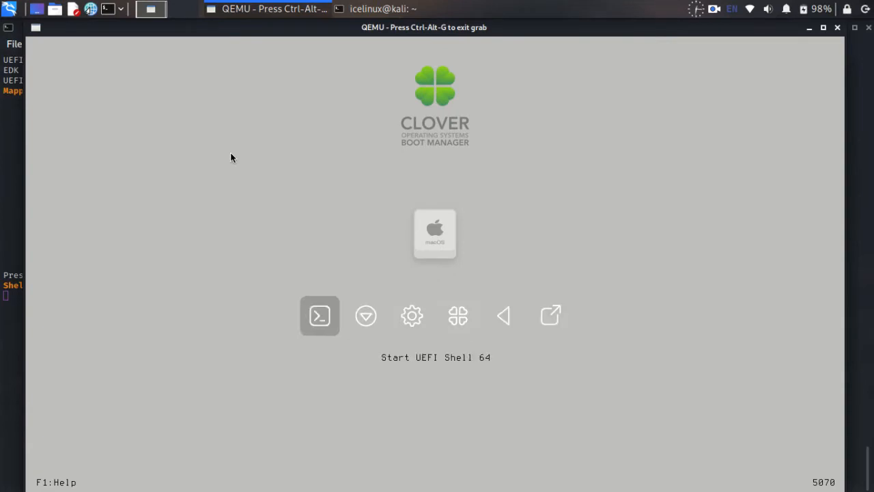
pyautogui.press('Up')
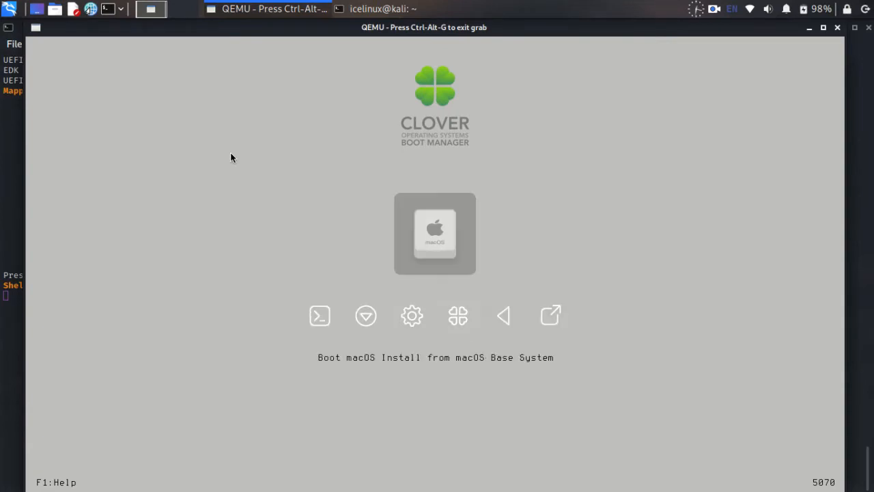
pyautogui.press('Return')
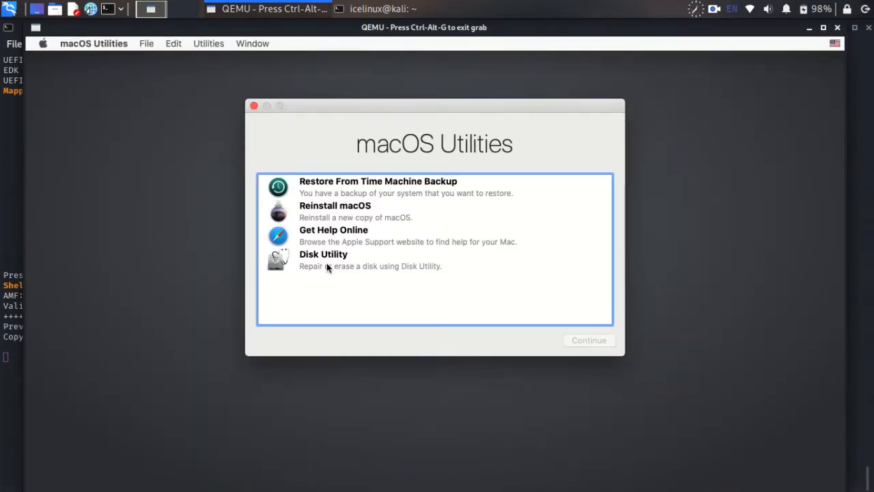
# - Launch Disk Utility and select the 68.72 GB Apple Inc. VirtIO Block Media disk
pyautogui.click(326, 262)
pyautogui.click(574, 341)
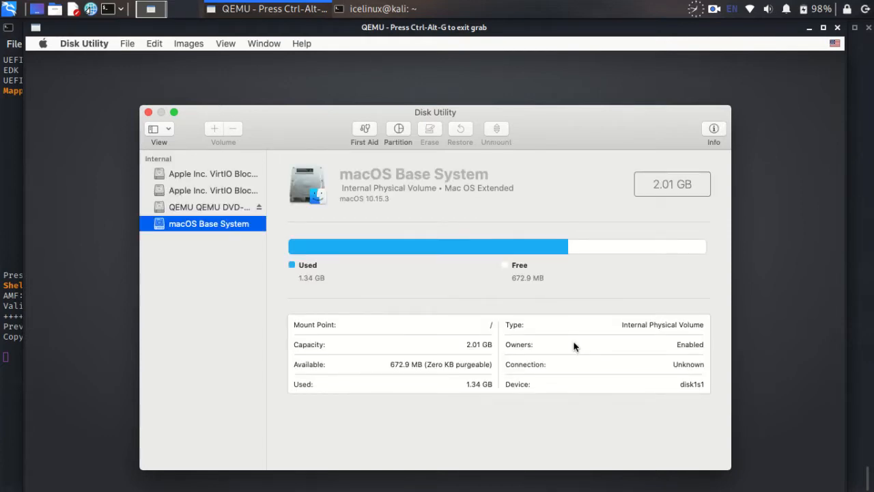
pyautogui.click(242, 177)
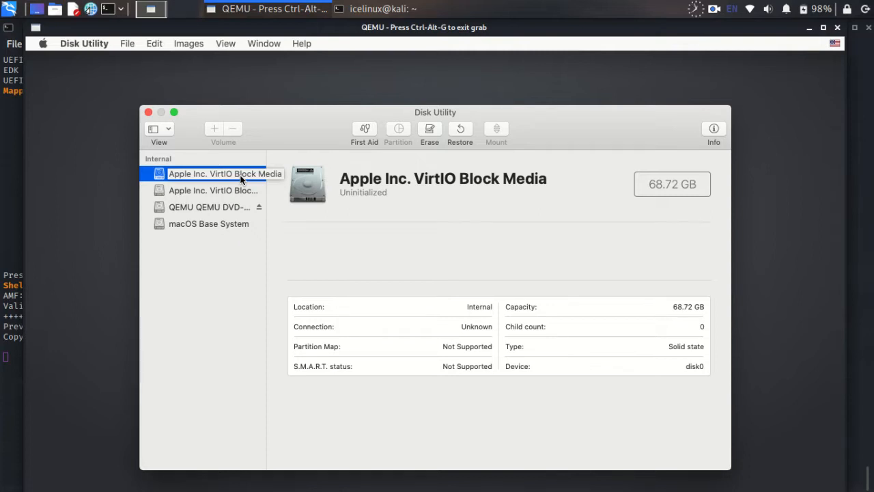
# - Erase the VirtIO disk as 'MacOS', Mac OS Extended (Journaled), GUID Partition Map
pyautogui.click(430, 130)
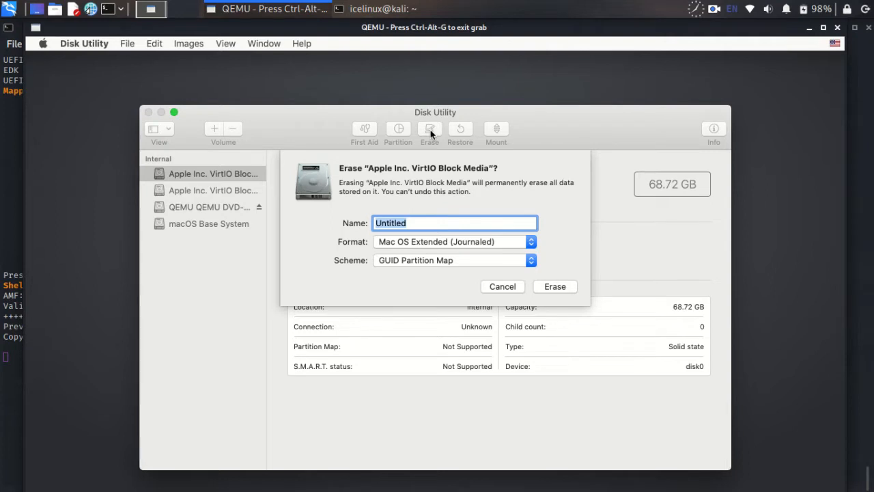
pyautogui.write('MacOS')
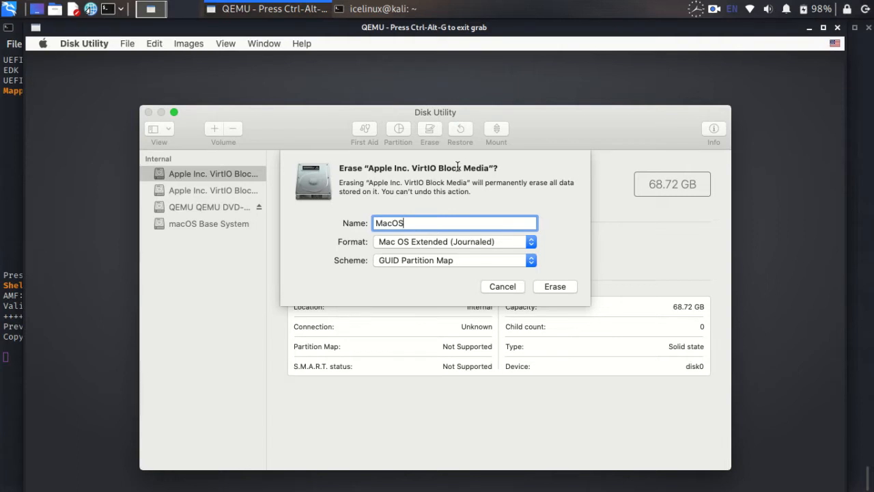
pyautogui.click(556, 287)
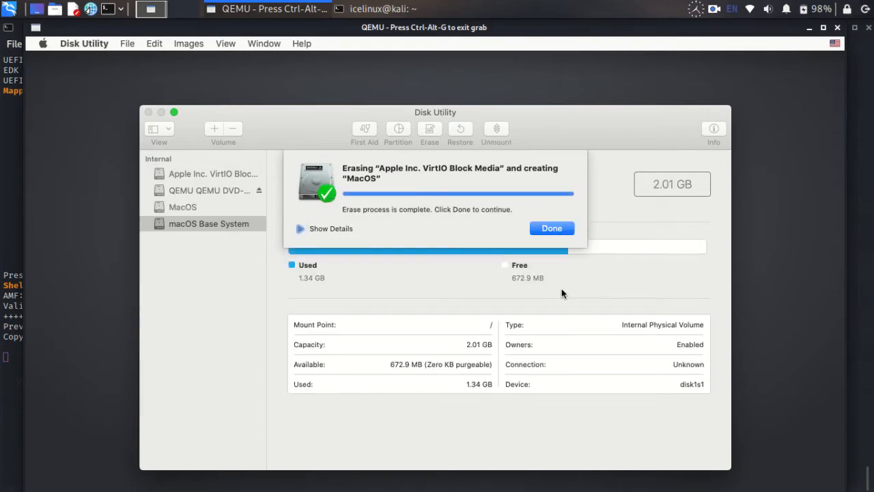
pyautogui.click(550, 228)
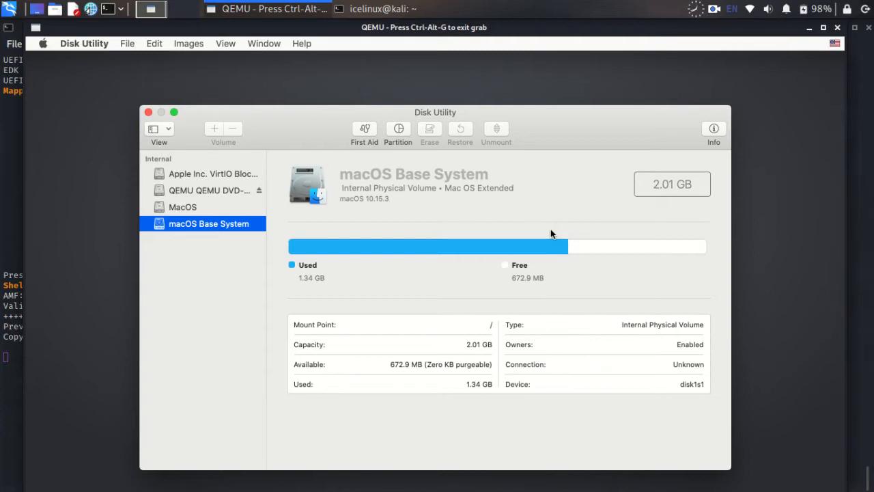
# - Quit Disk Utility, start Reinstall macOS, and agree to the Catalina software license
pyautogui.click(149, 113)
pyautogui.click(331, 213)
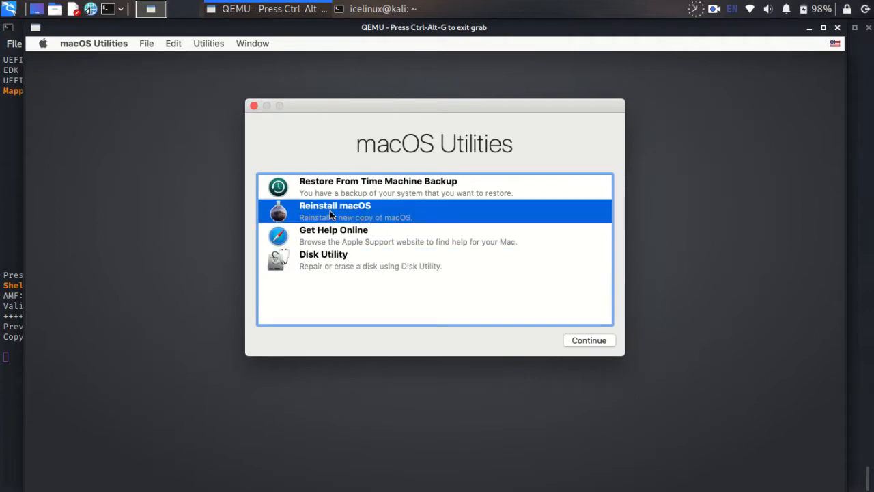
pyautogui.click(591, 339)
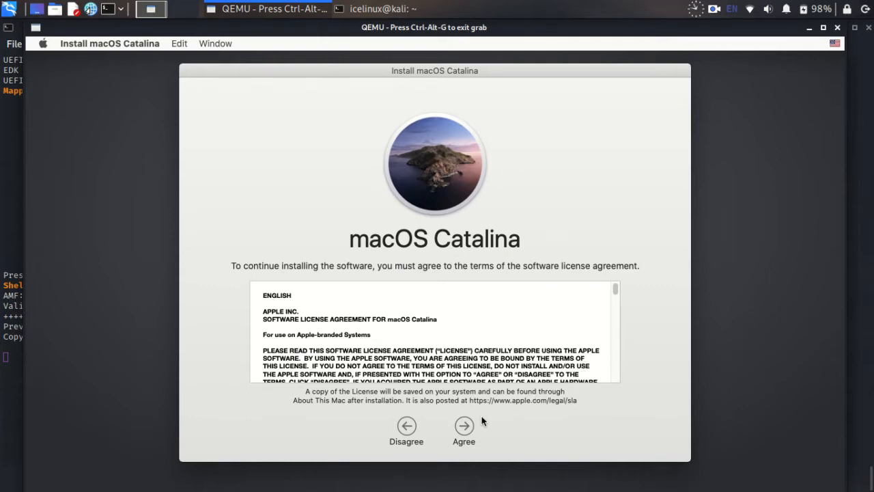
pyautogui.click(464, 425)
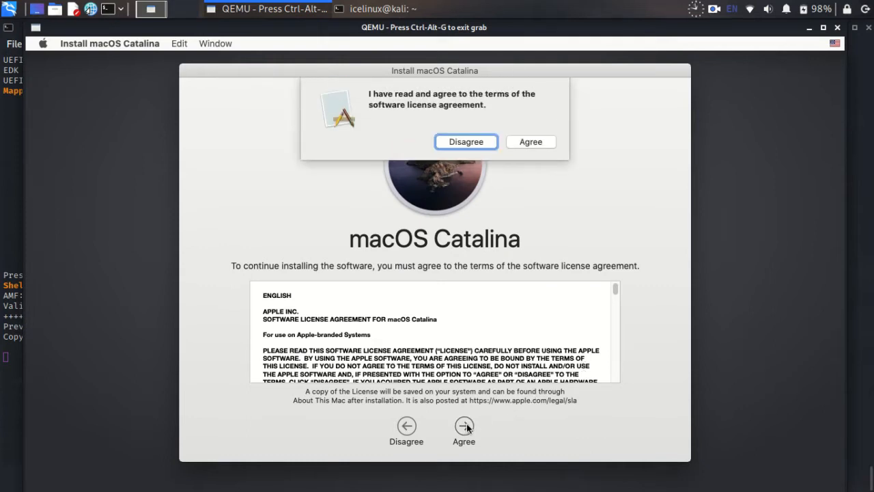
pyautogui.click(531, 142)
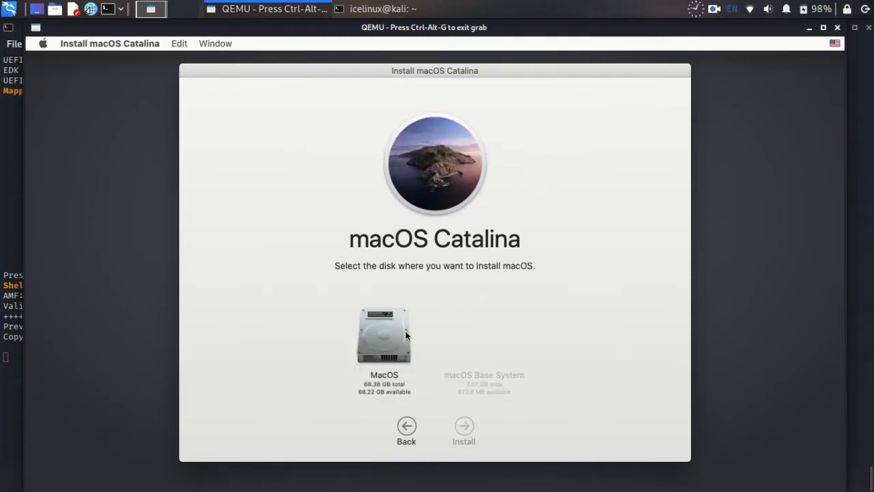
# - Pick the MacOS volume as the installation disk and let the install run
pyautogui.click(383, 341)
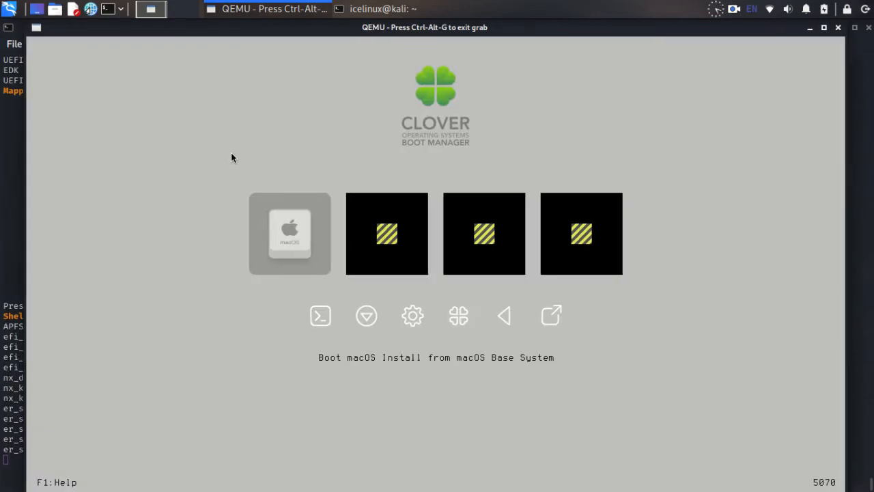
# - Boot Clover's 'Boot FileVault Prebooter from Preboot' entry
pyautogui.press('Right')
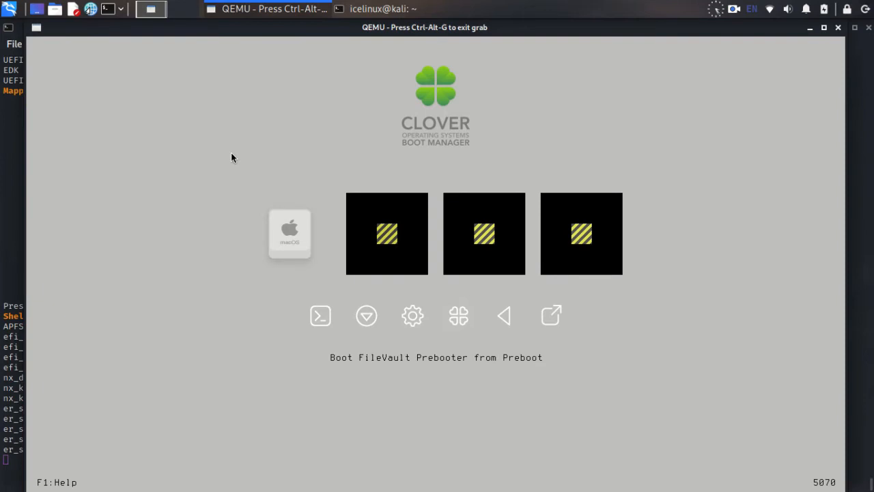
pyautogui.press('Right')
pyautogui.press('Left')
pyautogui.press('Return')
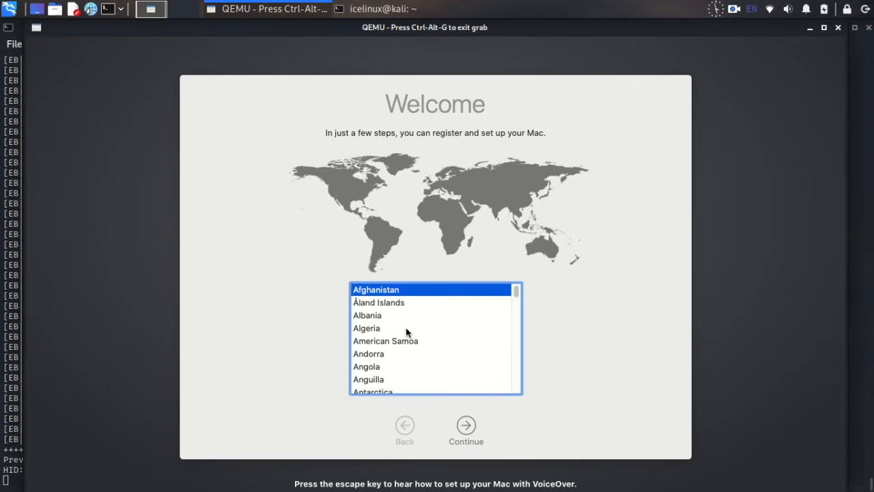
# - Choose United States from the country list and continue
pyautogui.scroll(-20, 406, 330)
pyautogui.scroll(-20, 414, 340)
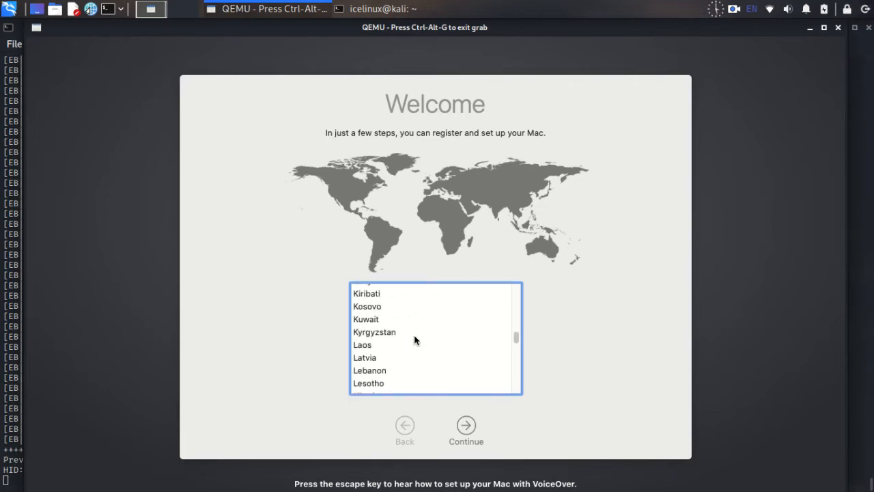
pyautogui.scroll(-15, 414, 340)
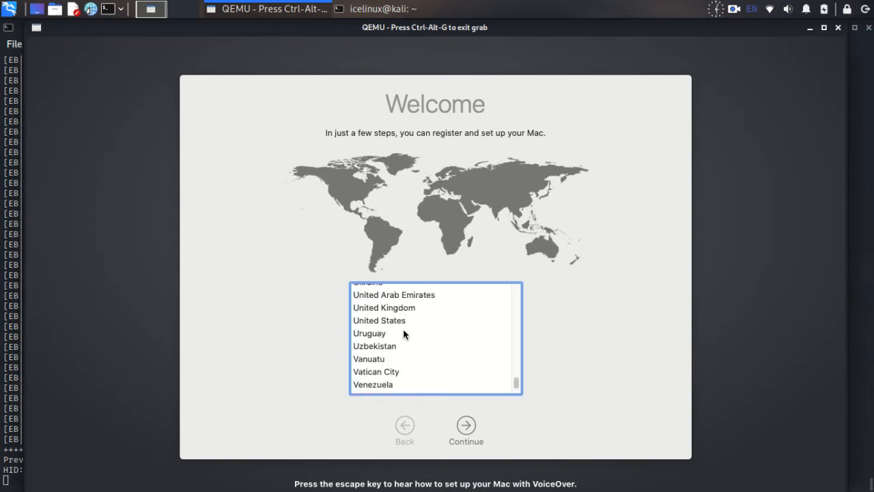
pyautogui.click(403, 324)
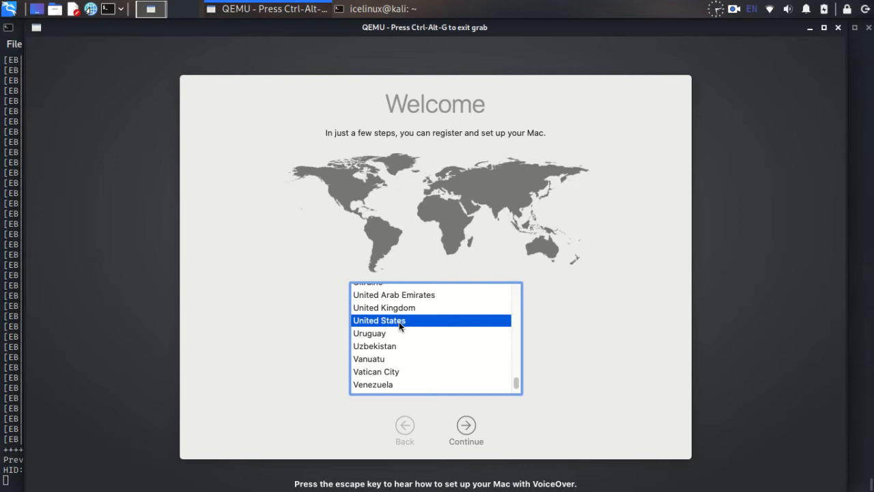
pyautogui.click(471, 433)
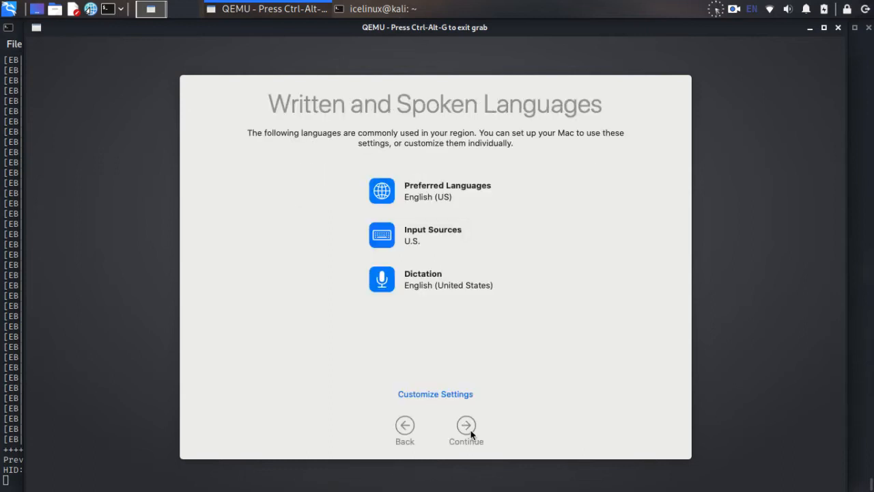
# - Accept the default languages and Data & Privacy, don't transfer data, and skip Apple ID sign-in
pyautogui.click(467, 426)
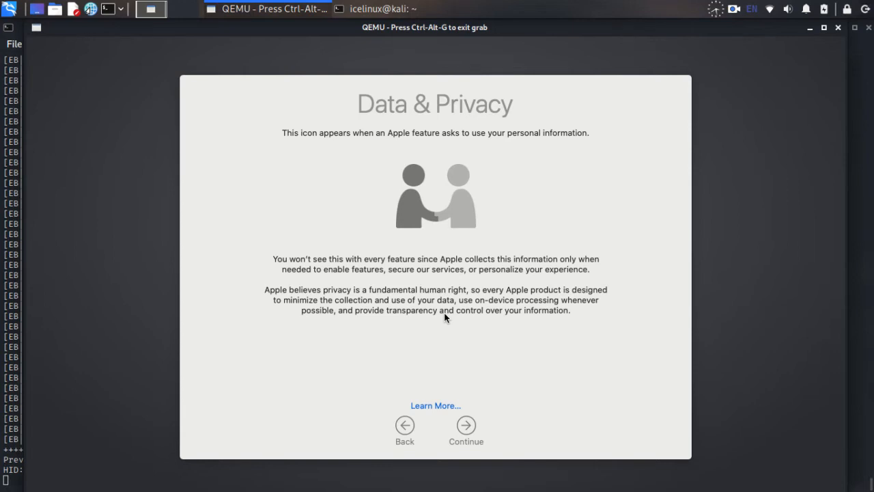
pyautogui.click(466, 426)
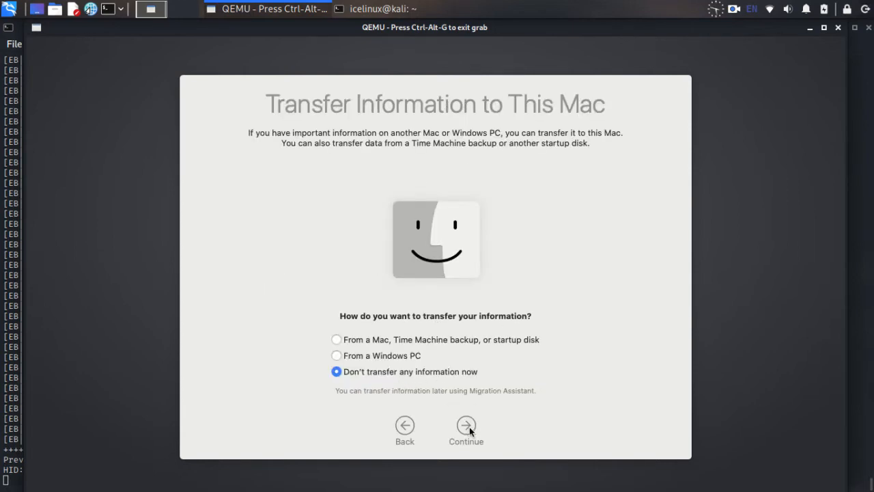
pyautogui.click(469, 427)
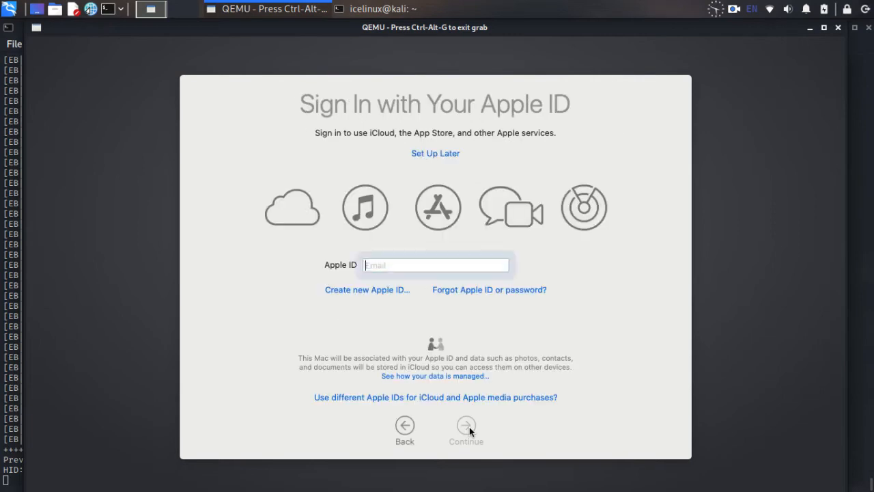
pyautogui.click(441, 155)
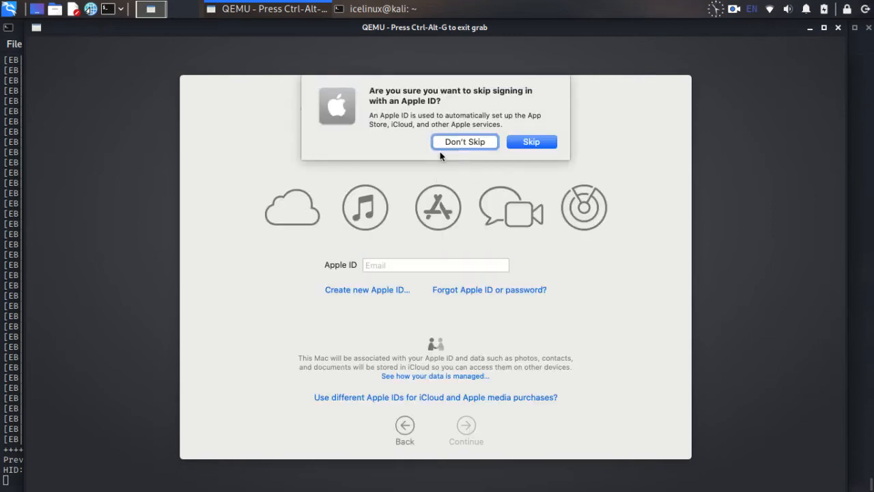
pyautogui.click(532, 142)
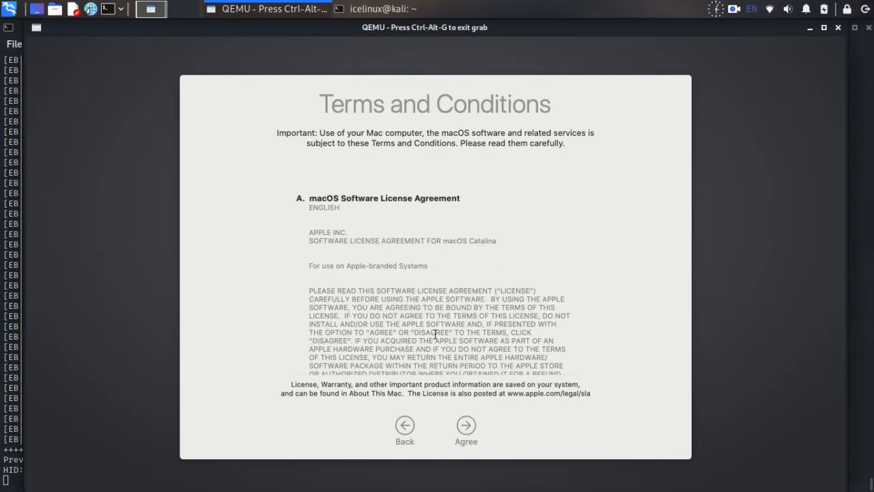
# - Agree to the macOS Terms and Conditions
pyautogui.scroll(-15, 411, 338)
pyautogui.scroll(-5, 403, 335)
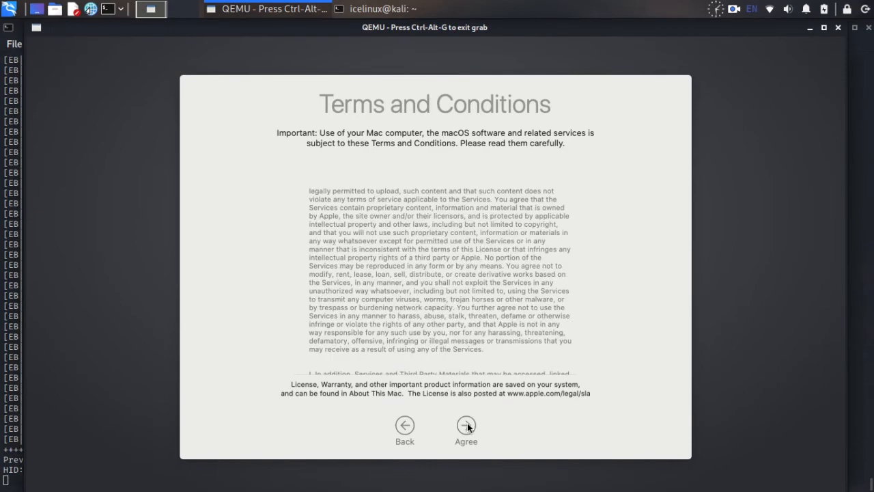
pyautogui.click(466, 426)
pyautogui.click(532, 139)
# - Enter the user's full name for the account and dismiss the missing-information warning
pyautogui.write('Icelinux')
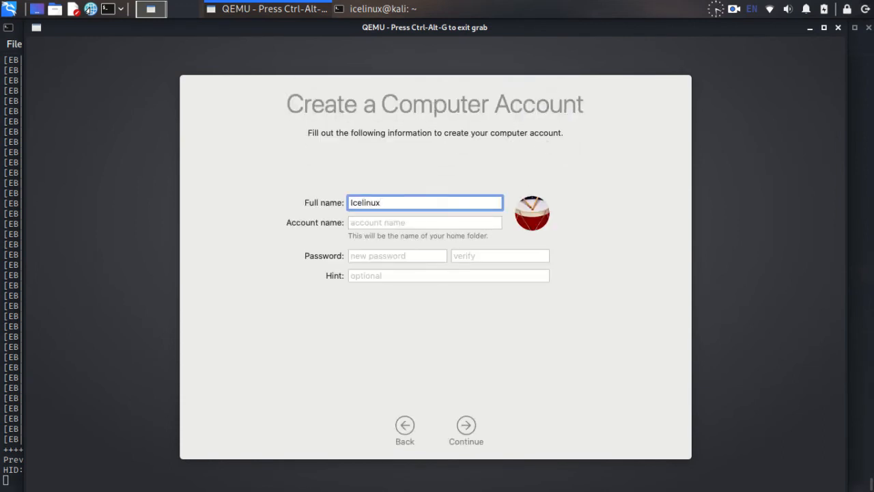
pyautogui.press('Tab')
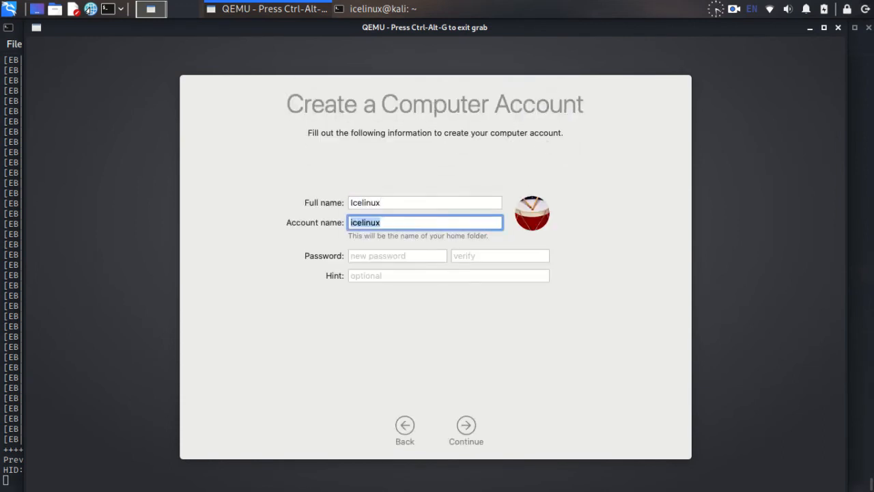
pyautogui.press('Tab')
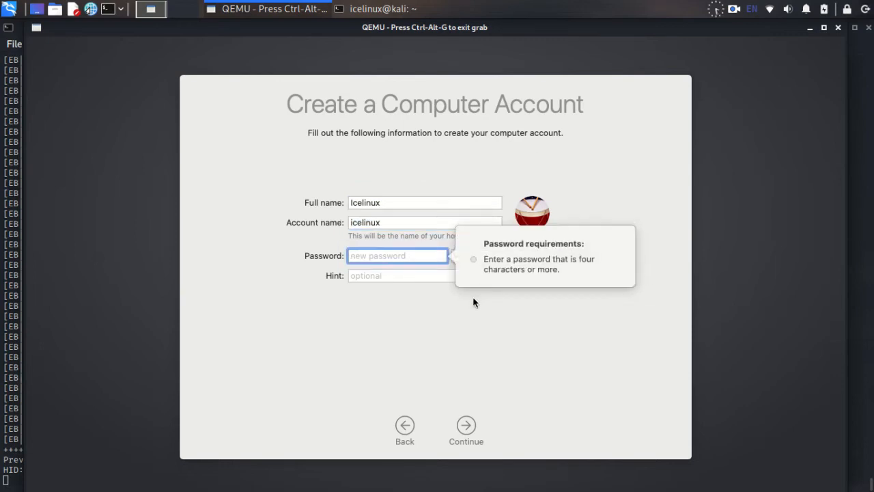
pyautogui.click(466, 425)
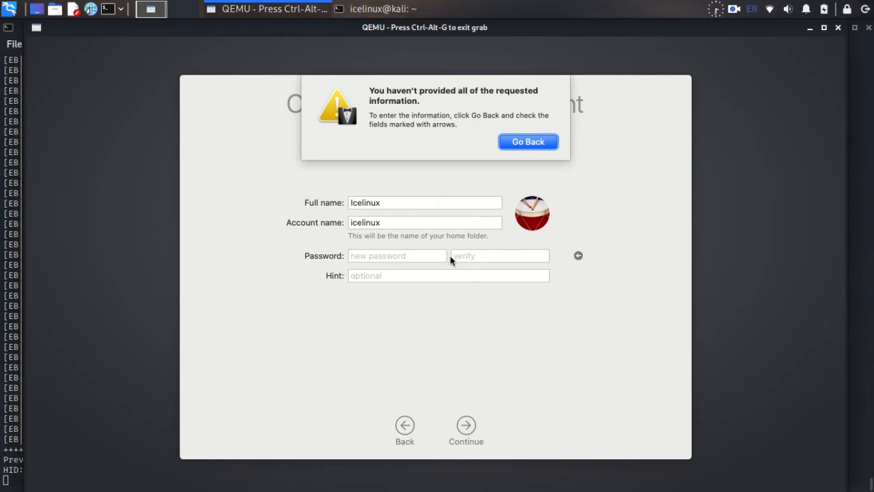
pyautogui.click(541, 142)
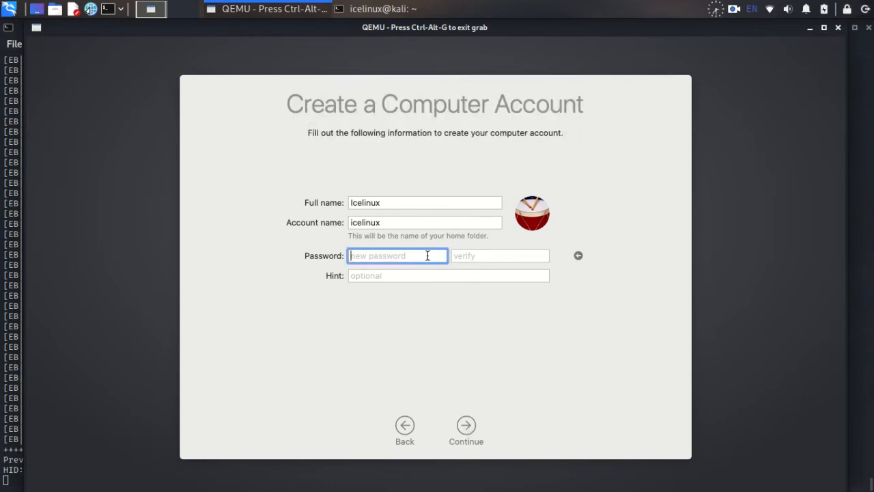
# - Type the account password and its verification, then create the account
pyautogui.write('123456789')
pyautogui.press('Tab')
pyautogui.write('12345')
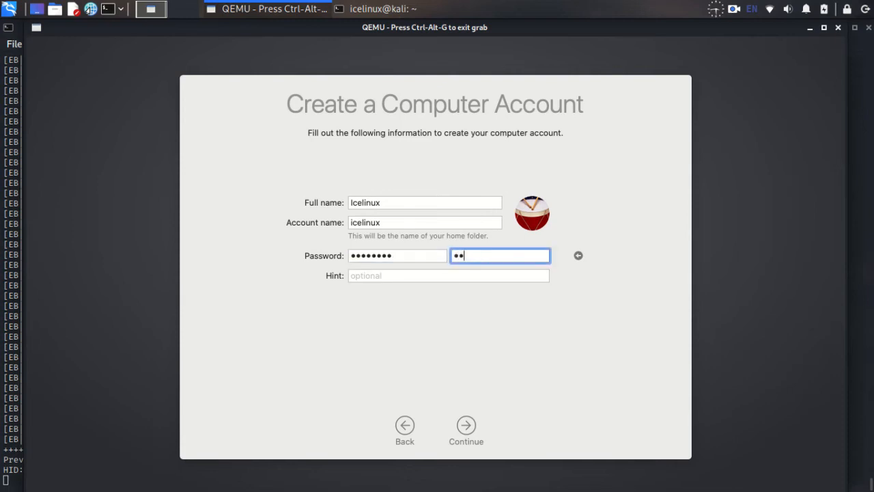
pyautogui.write('678')
pyautogui.click(466, 426)
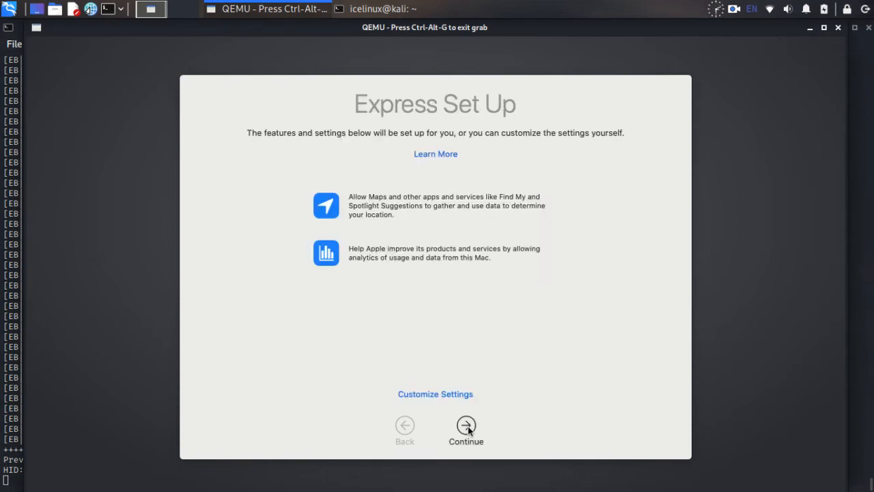
# - Accept Express Set Up, skip analytics sharing, keep Siri enabled and decline sharing Siri audio recordings
pyautogui.click(467, 425)
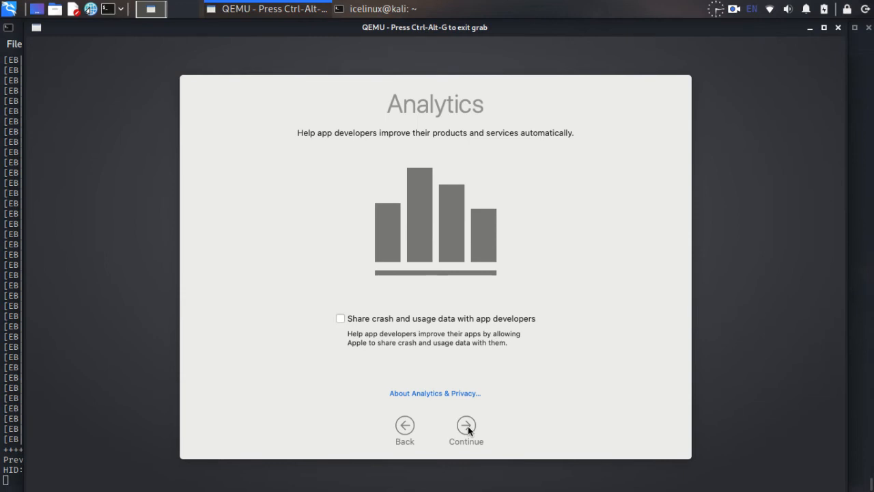
pyautogui.press('Return')
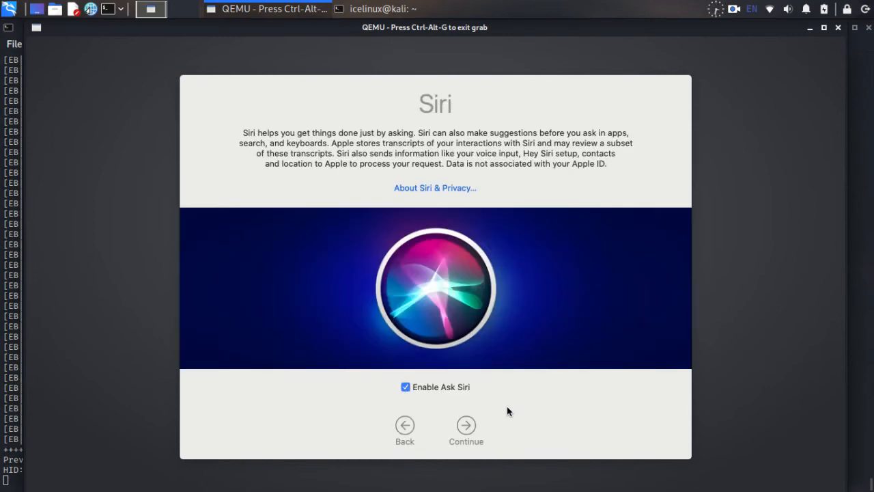
pyautogui.click(468, 429)
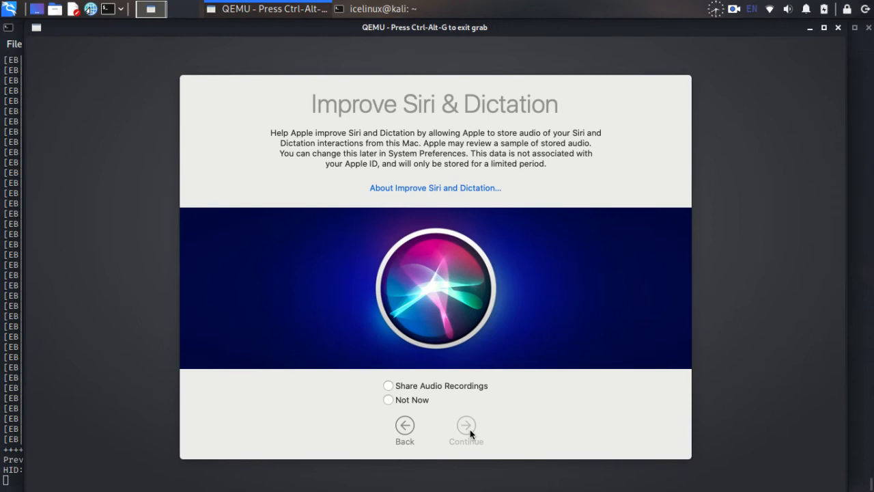
pyautogui.click(411, 400)
pyautogui.click(465, 429)
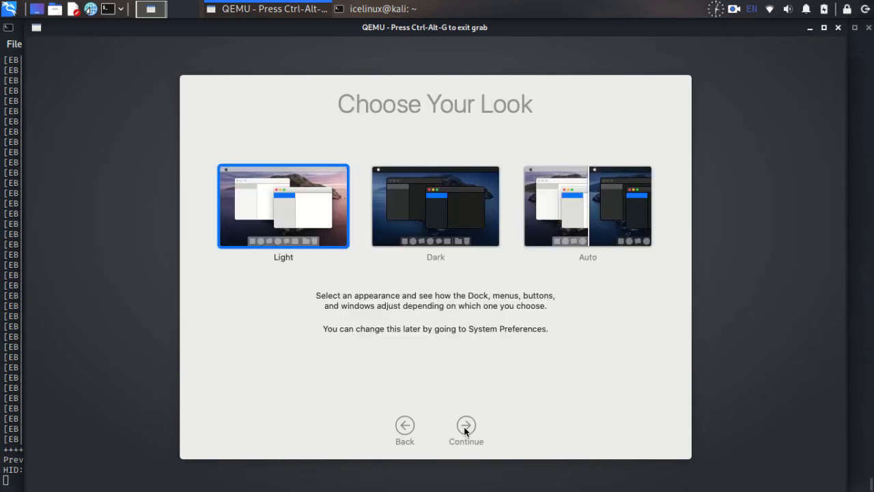
# - Choose the Light appearance on Choose Your Look and continue to final setup
pyautogui.click(435, 220)
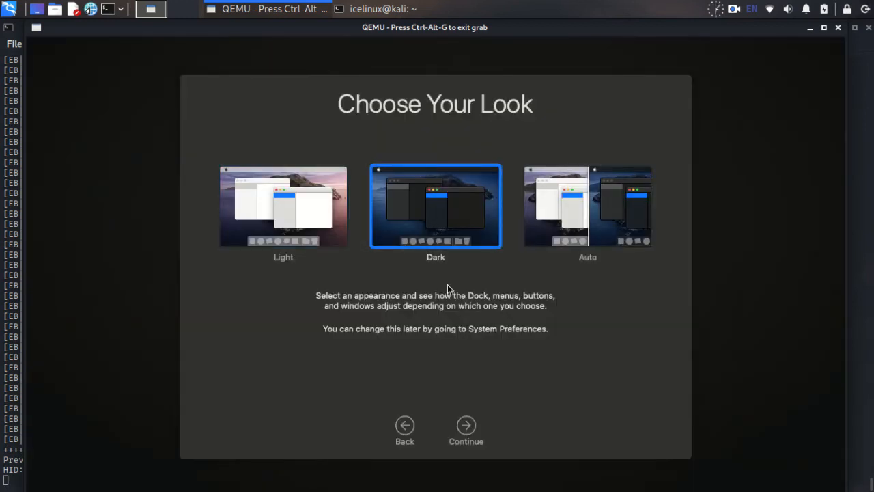
pyautogui.click(561, 230)
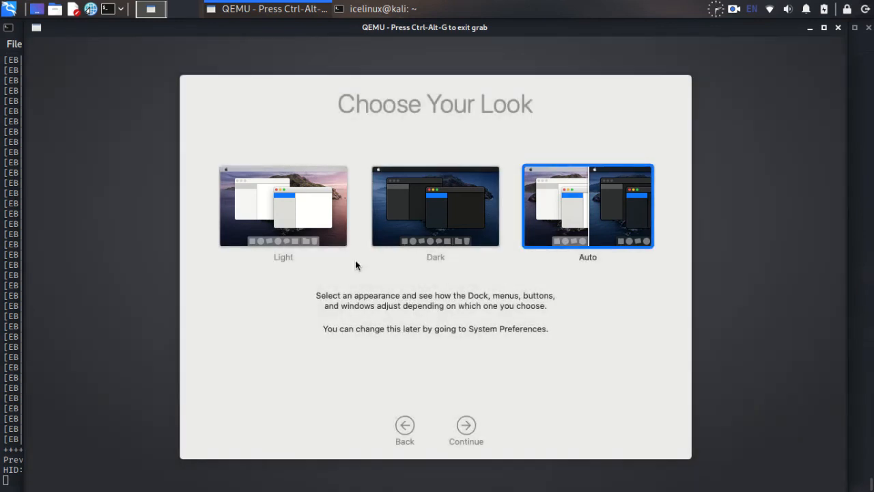
pyautogui.click(279, 222)
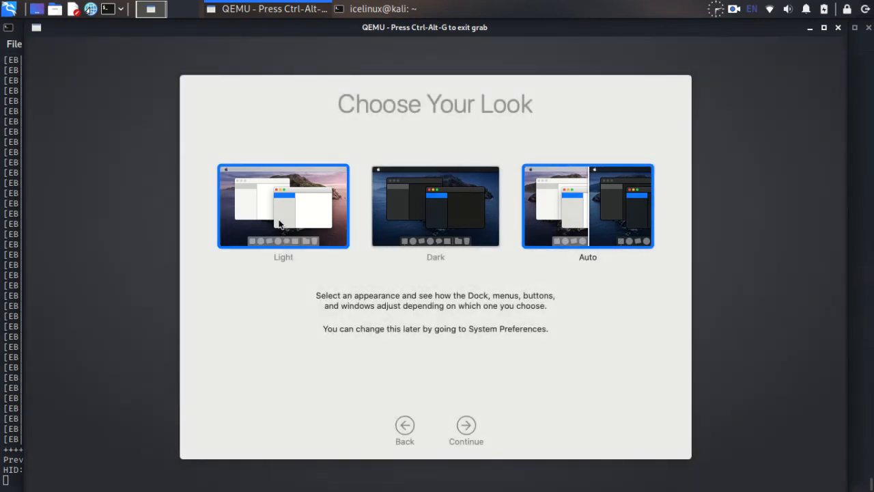
pyautogui.click(464, 426)
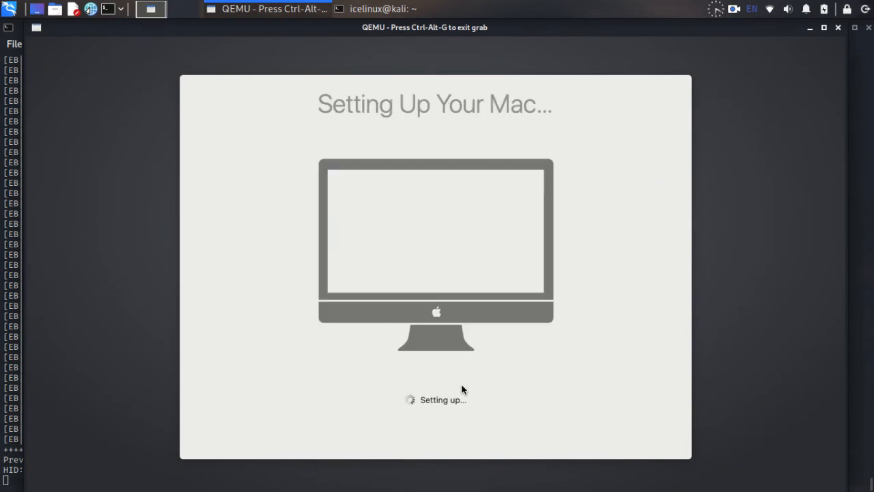